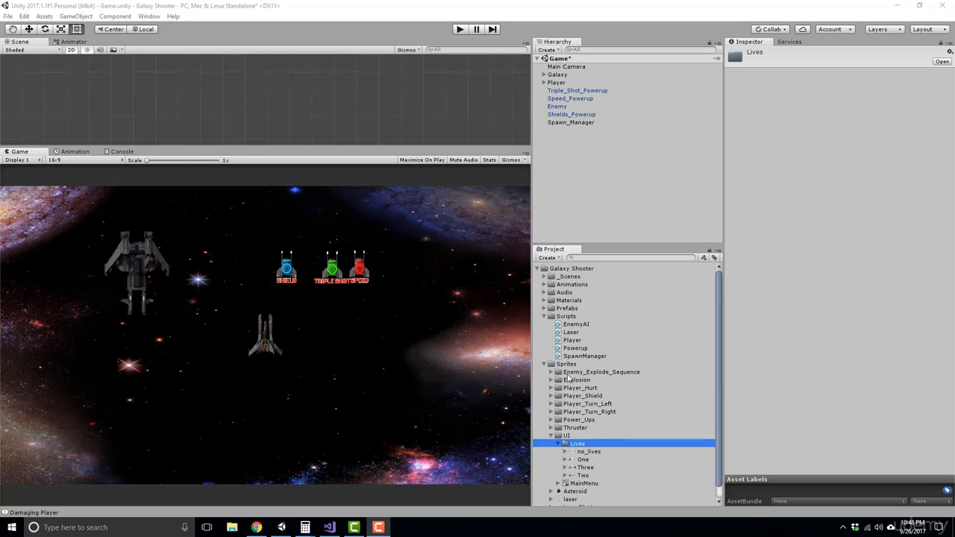
{"action": "left_click", "coordinate": [566, 364]}
{"action": "left_click", "coordinate": [545, 365]}
{"action": "left_click", "coordinate": [545, 365]}
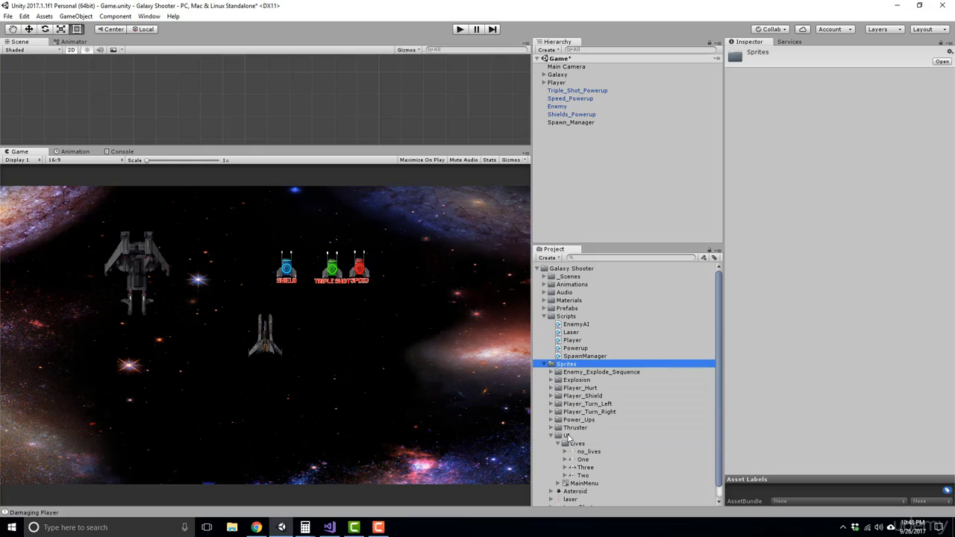
{"action": "left_click", "coordinate": [568, 436]}
{"action": "left_click", "coordinate": [552, 436]}
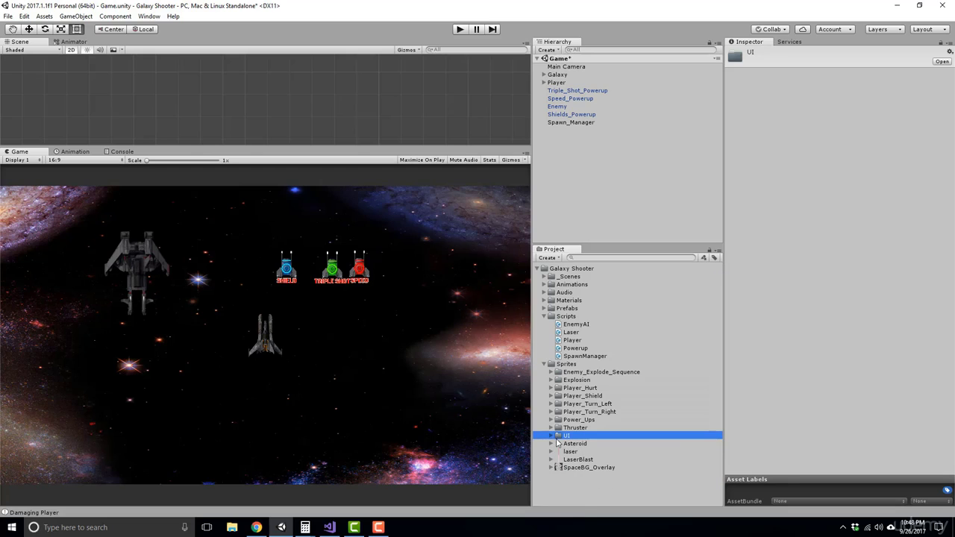
{"action": "left_click", "coordinate": [553, 437]}
{"action": "double_click", "coordinate": [579, 444]}
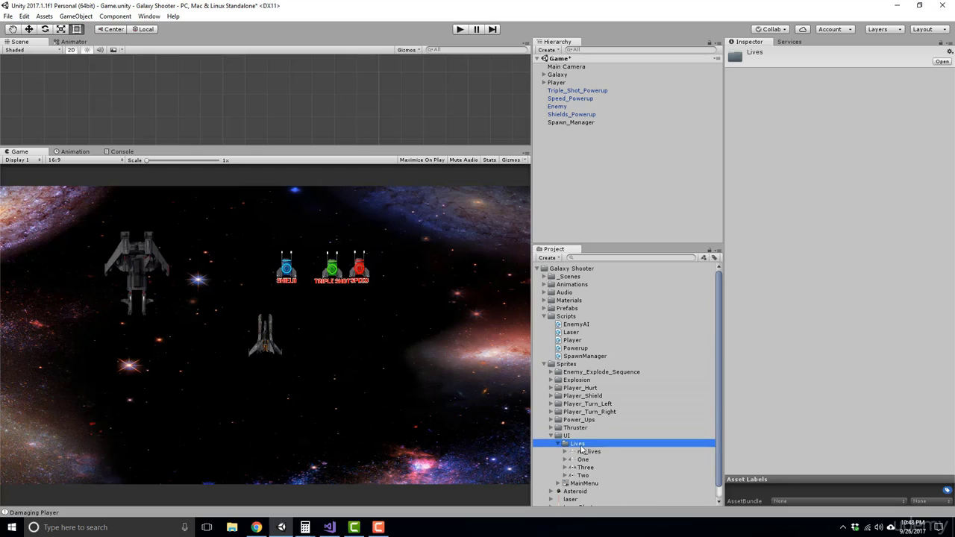
{"action": "left_click", "coordinate": [583, 451]}
{"action": "left_click", "coordinate": [588, 458]}
{"action": "key", "text": "Down"}
{"action": "key", "text": "Down"}
{"action": "key", "text": "Up"}
{"action": "key", "text": "Up"}
{"action": "key", "text": "Up"}
{"action": "key", "text": "Up"}
Preview the no_lives, Three and One lives sprites in the Project window
{"action": "left_click", "coordinate": [585, 453]}
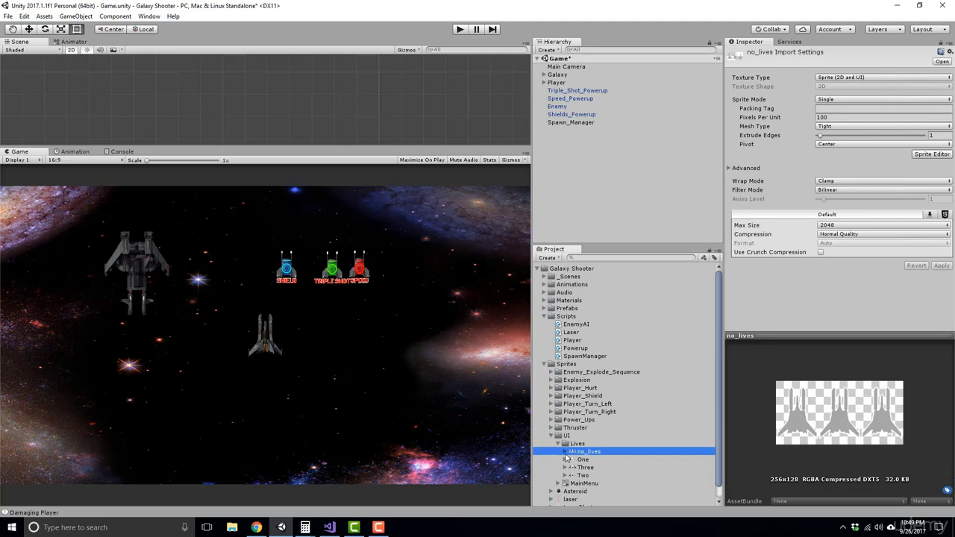
{"action": "left_click", "coordinate": [584, 469]}
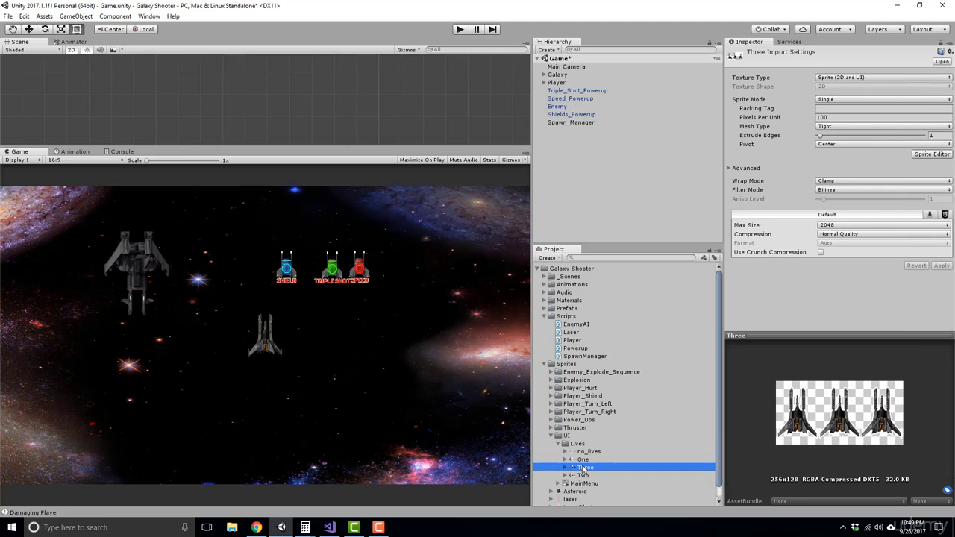
{"action": "left_click", "coordinate": [583, 460]}
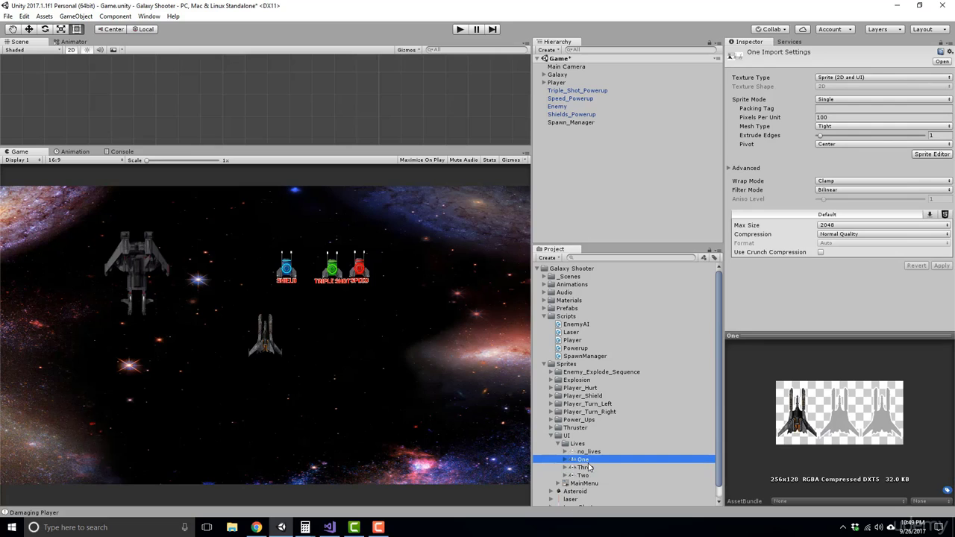
Step back and forth through the lives sprites to compare their previews
{"action": "key", "text": "Down"}
{"action": "key", "text": "Down"}
{"action": "key", "text": "Up"}
{"action": "key", "text": "Up"}
{"action": "key", "text": "Up"}
{"action": "key", "text": "Down"}
{"action": "key", "text": "Down"}
{"action": "key", "text": "Down"}
{"action": "key", "text": "Up"}
{"action": "key", "text": "Up"}
{"action": "key", "text": "Up"}
{"action": "key", "text": "Down"}
{"action": "key", "text": "Up"}
{"action": "key", "text": "Down"}
{"action": "key", "text": "Up"}
{"action": "key", "text": "Down"}
{"action": "key", "text": "Down"}
{"action": "key", "text": "Up"}
{"action": "key", "text": "Up"}
{"action": "key", "text": "Down"}
{"action": "key", "text": "Down"}
{"action": "key", "text": "Up"}
{"action": "key", "text": "Up"}
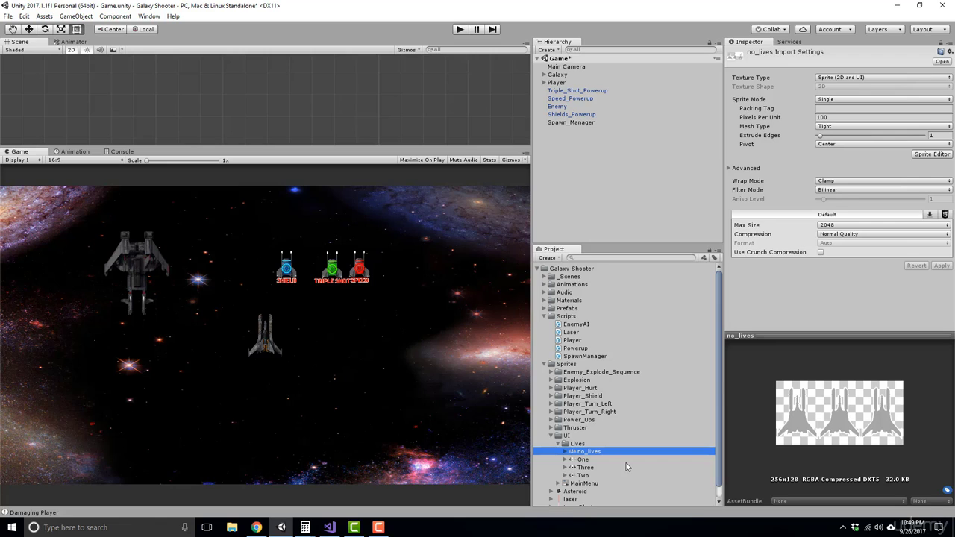
{"action": "key", "text": "Down"}
{"action": "key", "text": "Down"}
{"action": "key", "text": "Down"}
{"action": "key", "text": "Up"}
{"action": "key", "text": "Up"}
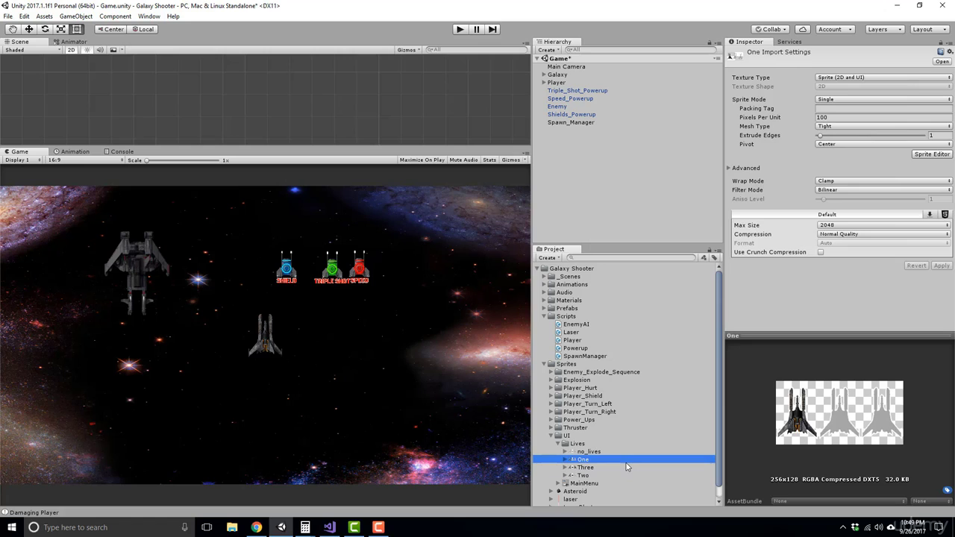
{"action": "key", "text": "Up"}
{"action": "key", "text": "Up"}
{"action": "key", "text": "Up"}
Collapse and re-expand the UI folder, ending on the no_lives sprite
{"action": "key", "text": "Left"}
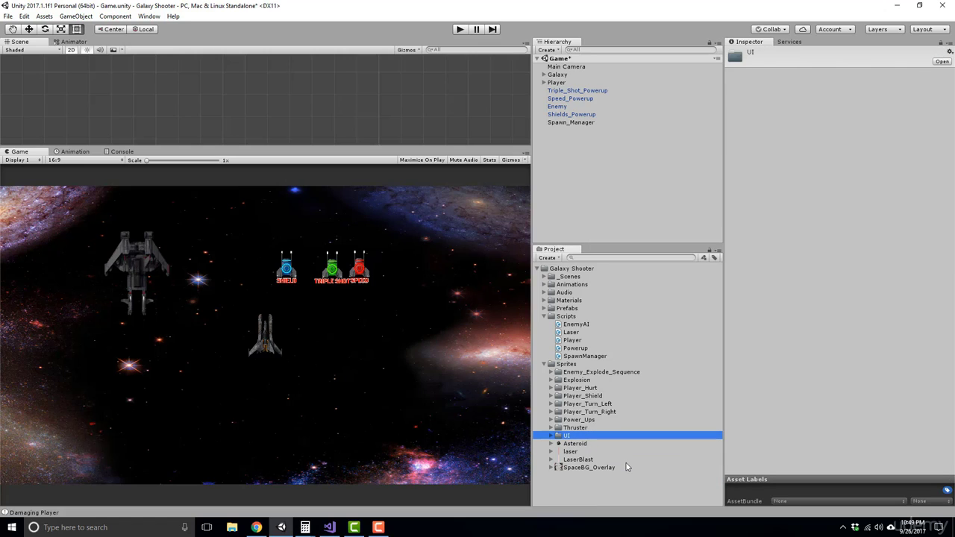
{"action": "key", "text": "Right"}
{"action": "left_click", "coordinate": [607, 453]}
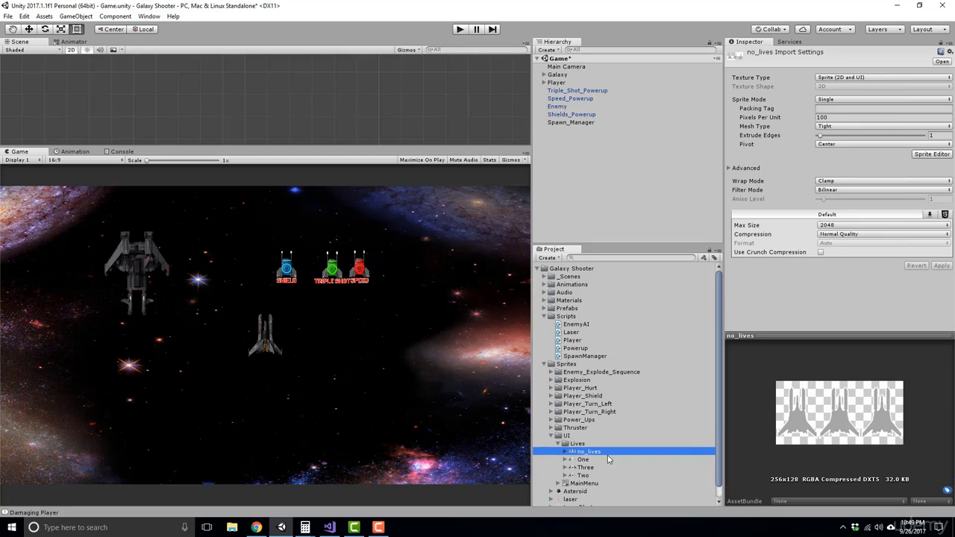
Add a UI Image from the Hierarchy, creating a Canvas, Image child and EventSystem
{"action": "right_click", "coordinate": [587, 169]}
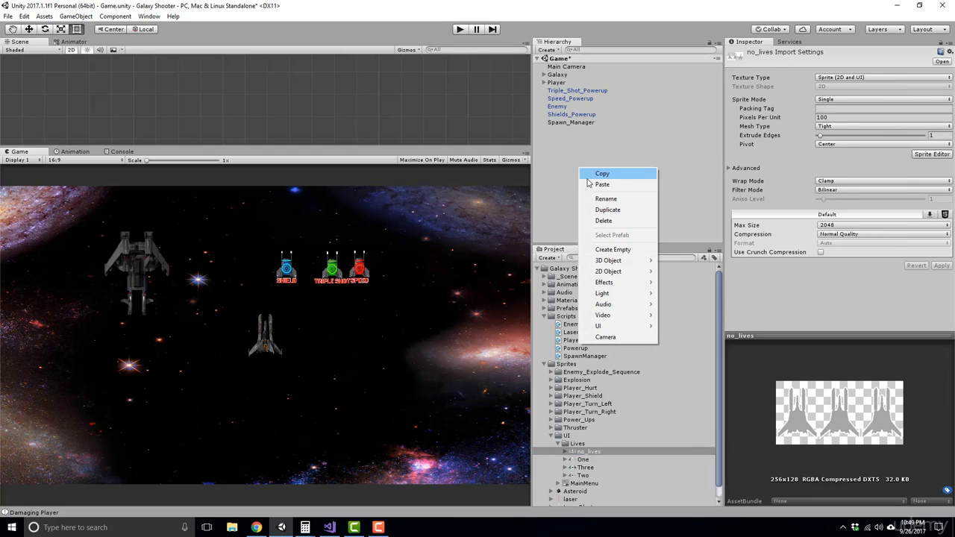
{"action": "mouse_move", "coordinate": [614, 329]}
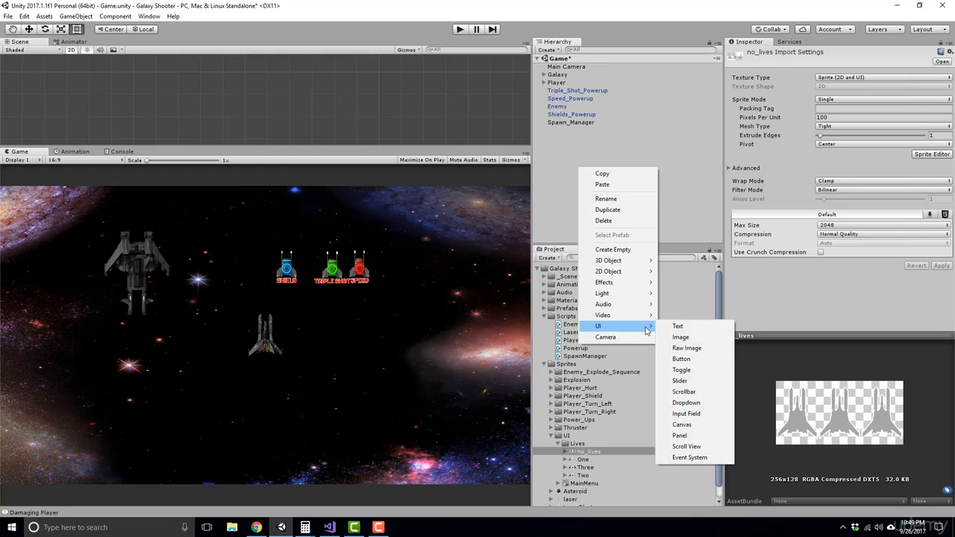
{"action": "left_click", "coordinate": [681, 337]}
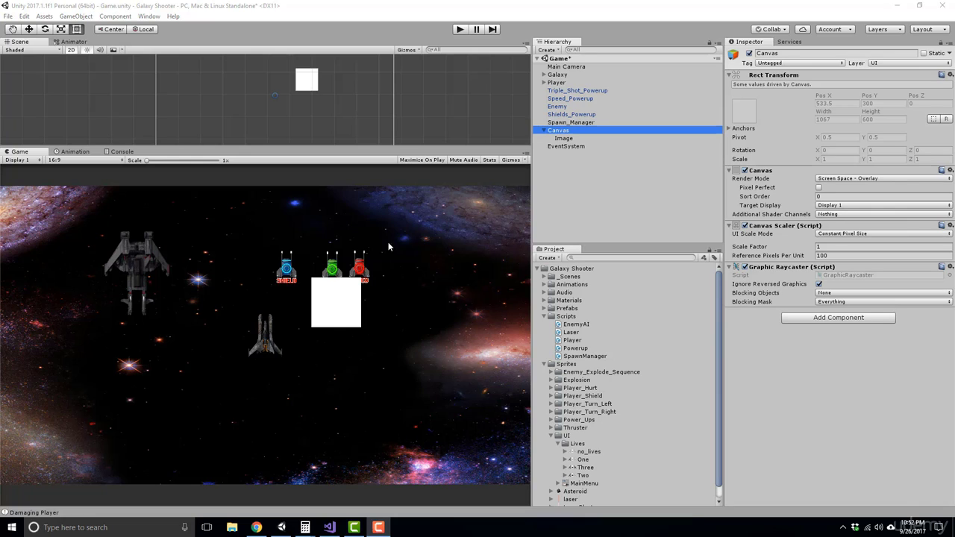
Inspect the EventSystem, the Canvas, then the Image with its empty Source Image
{"action": "left_click", "coordinate": [557, 133]}
{"action": "left_click", "coordinate": [562, 145]}
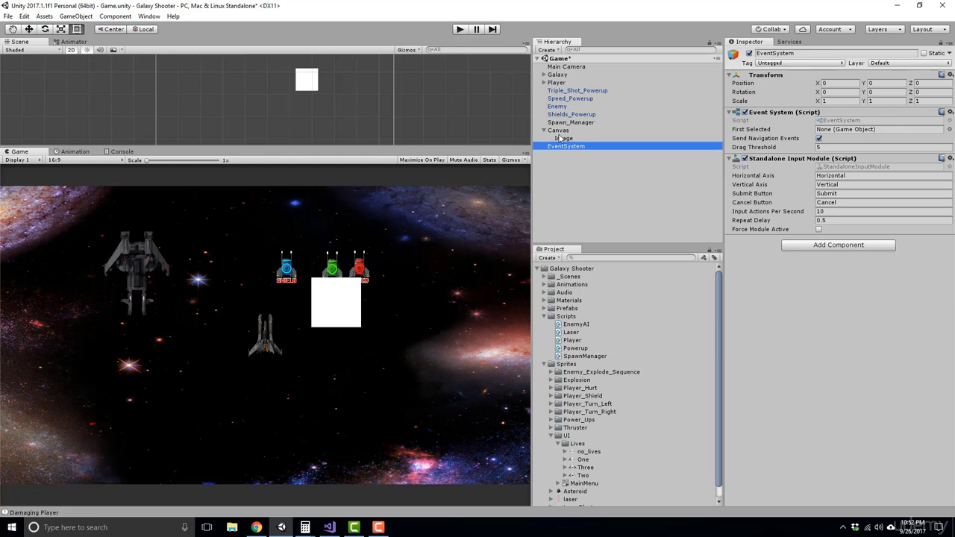
{"action": "left_click", "coordinate": [563, 131]}
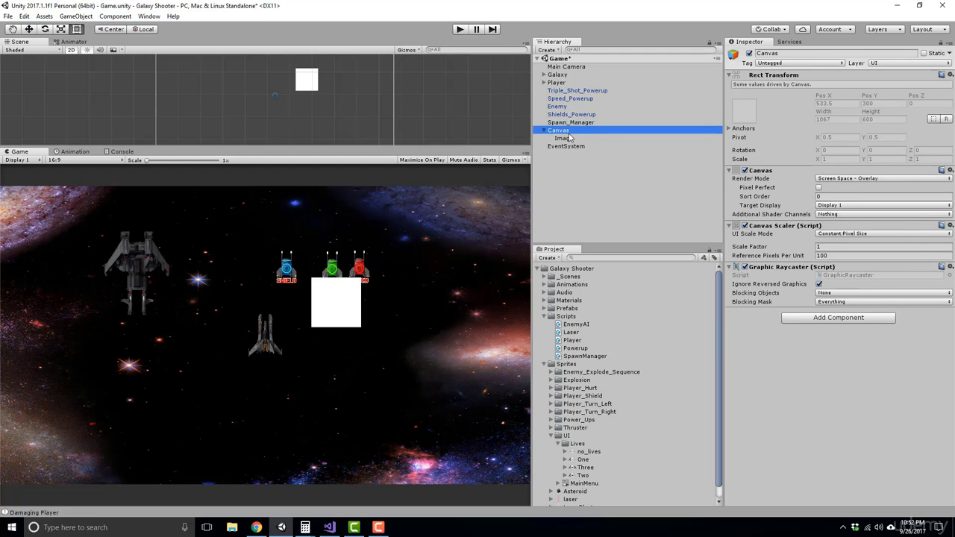
{"action": "left_click", "coordinate": [570, 138]}
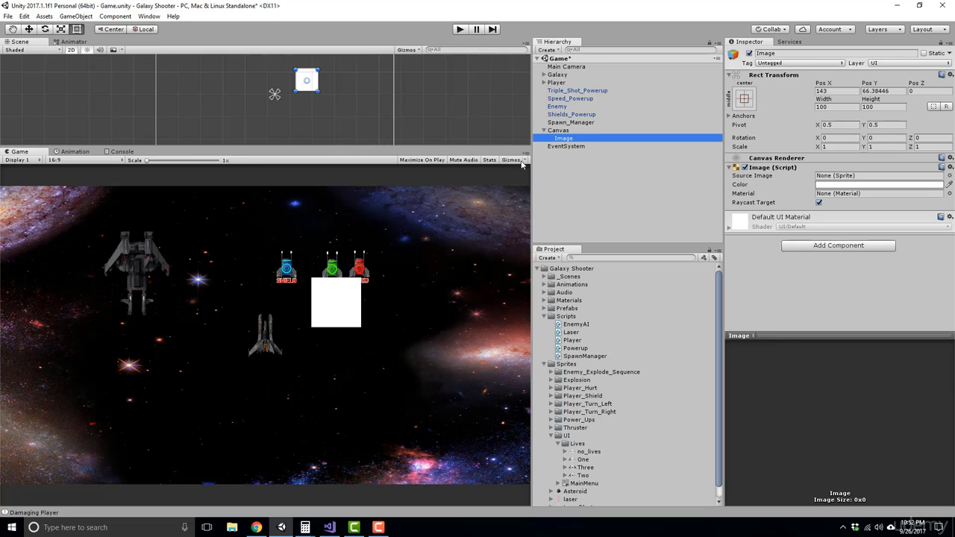
Rename the Canvas's Image object to Player_Lives
{"action": "left_click", "coordinate": [572, 139]}
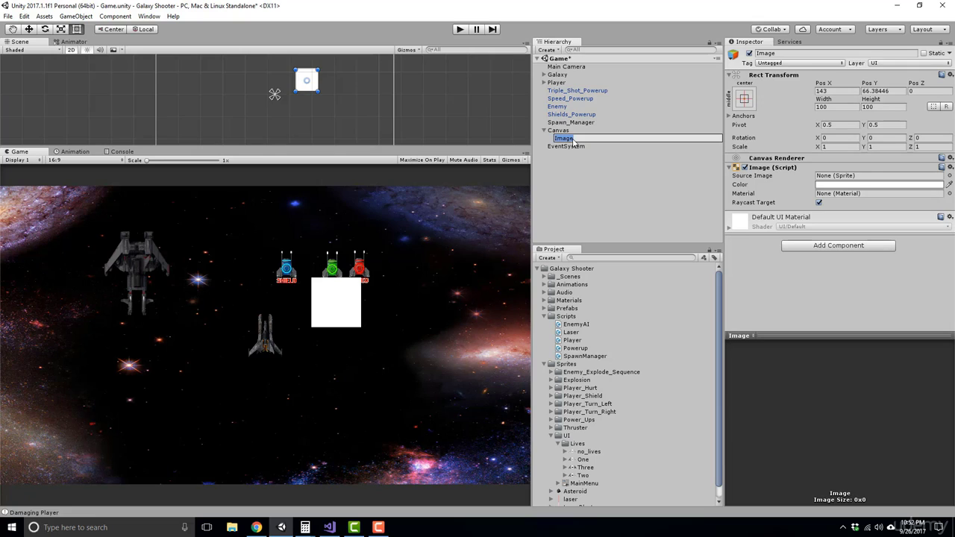
{"action": "type", "text": "Player_Lives"}
{"action": "key", "text": "Return"}
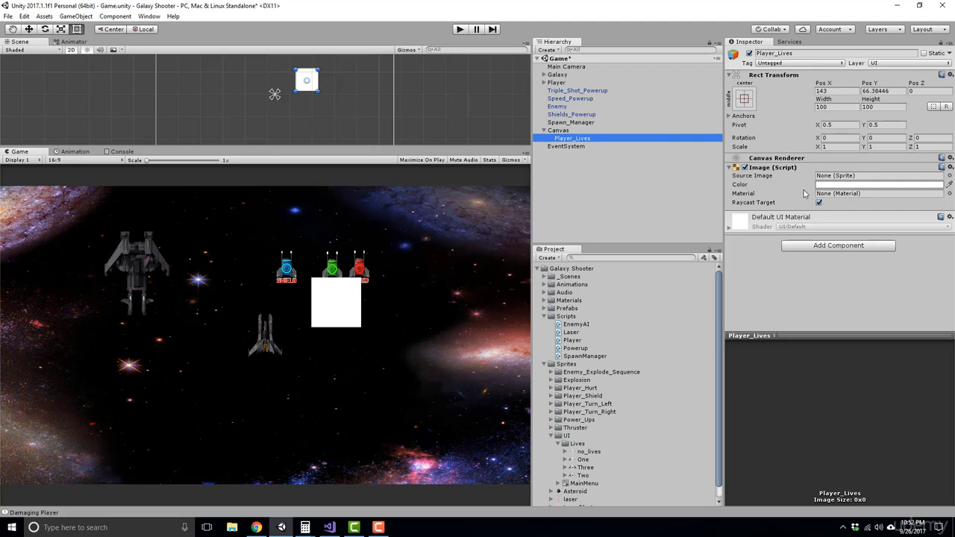
{"action": "left_click", "coordinate": [828, 176]}
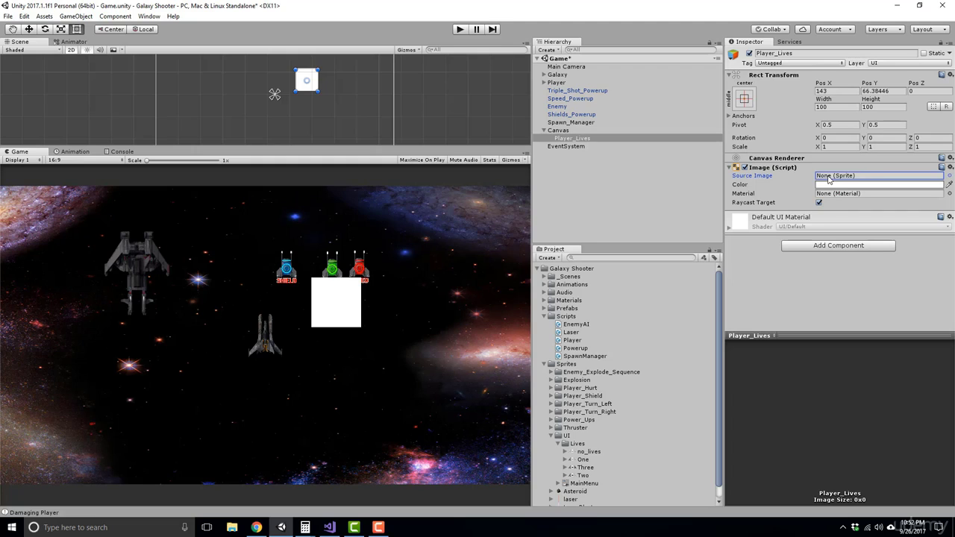
Set Player_Lives' Source Image to the Three sprite and enlarge the Scene view
{"action": "scroll", "coordinate": [635, 337], "scroll_direction": "down", "scroll_amount": 1}
{"action": "left_click_drag", "start_coordinate": [581, 440], "coordinate": [838, 176]}
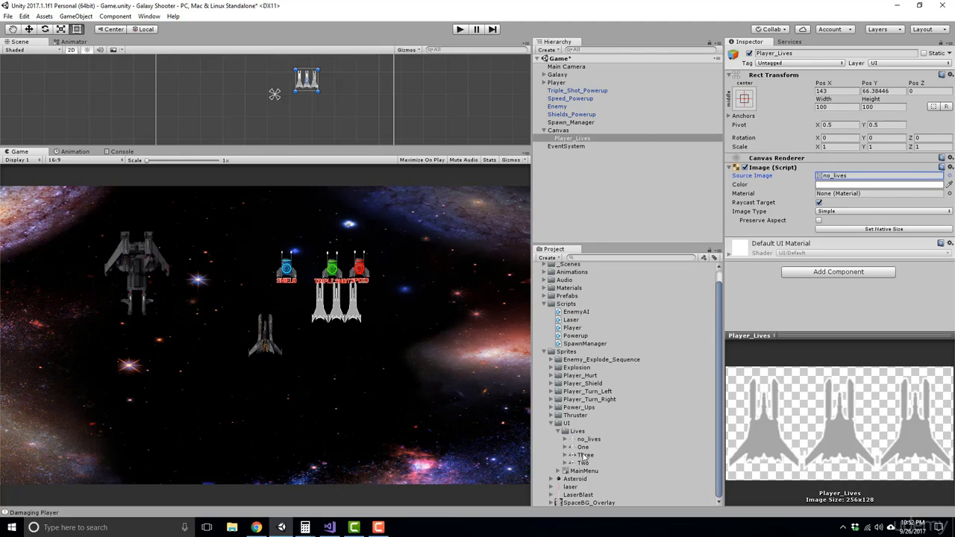
{"action": "left_click_drag", "start_coordinate": [586, 454], "coordinate": [836, 180]}
{"action": "scroll", "coordinate": [464, 294], "scroll_direction": "up", "scroll_amount": 1}
{"action": "scroll", "coordinate": [398, 300], "scroll_direction": "down", "scroll_amount": 1}
{"action": "left_click", "coordinate": [580, 140]}
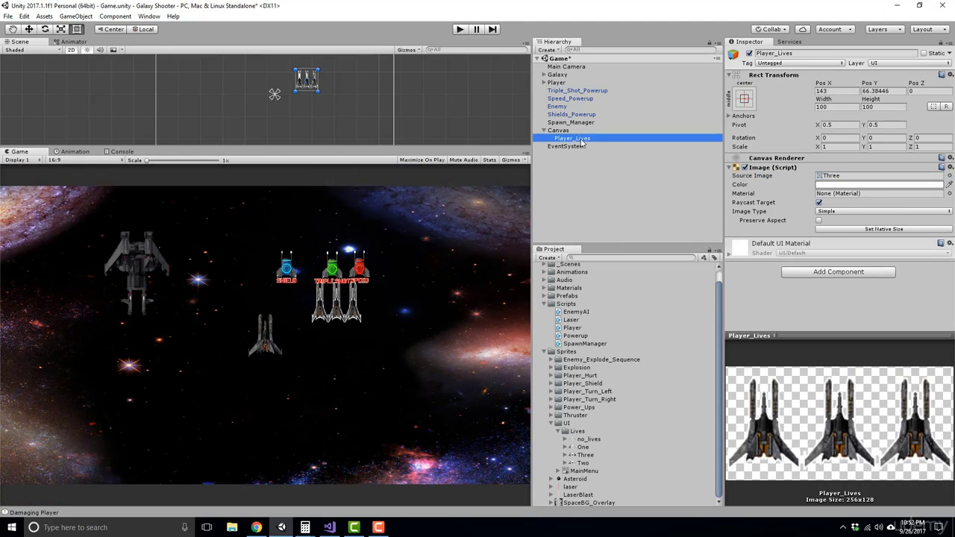
{"action": "middle_click_drag", "start_coordinate": [301, 106], "coordinate": [259, 128]}
{"action": "left_click_drag", "start_coordinate": [234, 148], "coordinate": [238, 245]}
{"action": "scroll", "coordinate": [200, 183], "scroll_direction": "down", "scroll_amount": 1}
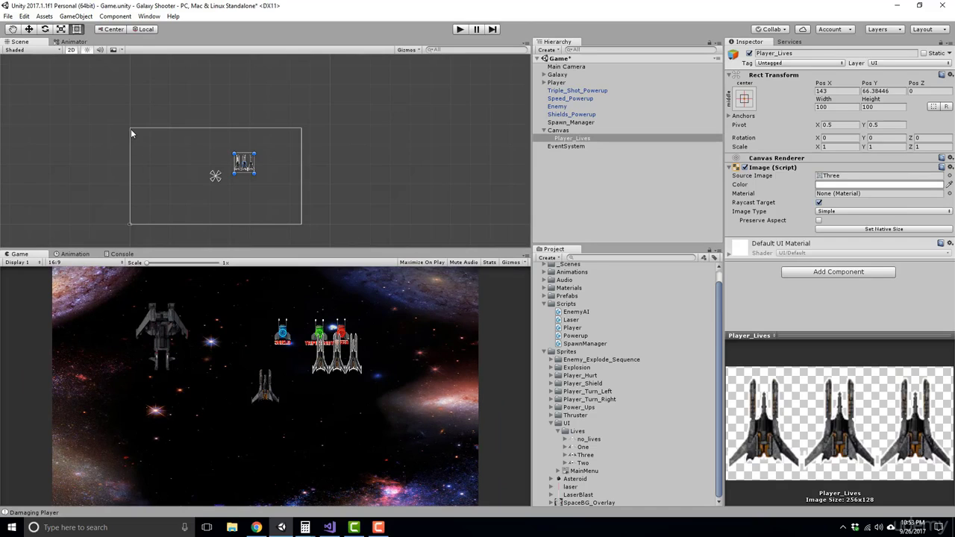
Drag Player_Lives to the canvas's top-left corner at Pos X -366, Pos Y 191
{"action": "left_click", "coordinate": [571, 124]}
{"action": "left_click", "coordinate": [569, 131]}
{"action": "left_click", "coordinate": [571, 139]}
{"action": "left_click", "coordinate": [559, 131]}
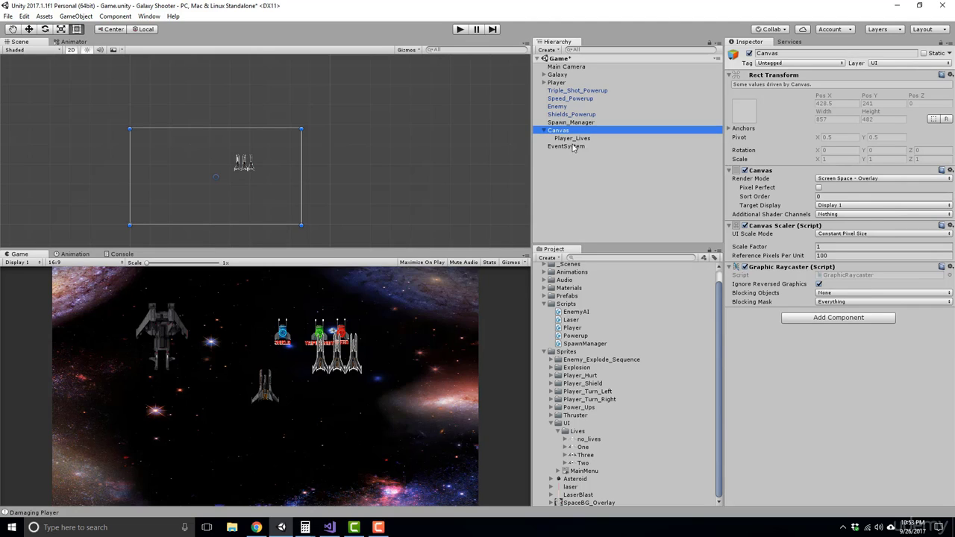
{"action": "left_click", "coordinate": [247, 163]}
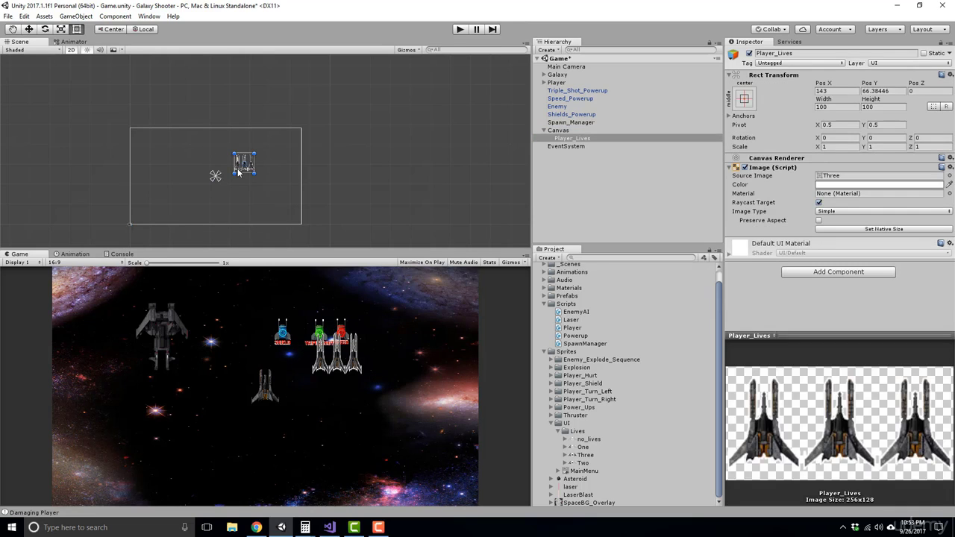
{"action": "left_click_drag", "start_coordinate": [237, 168], "coordinate": [140, 146]}
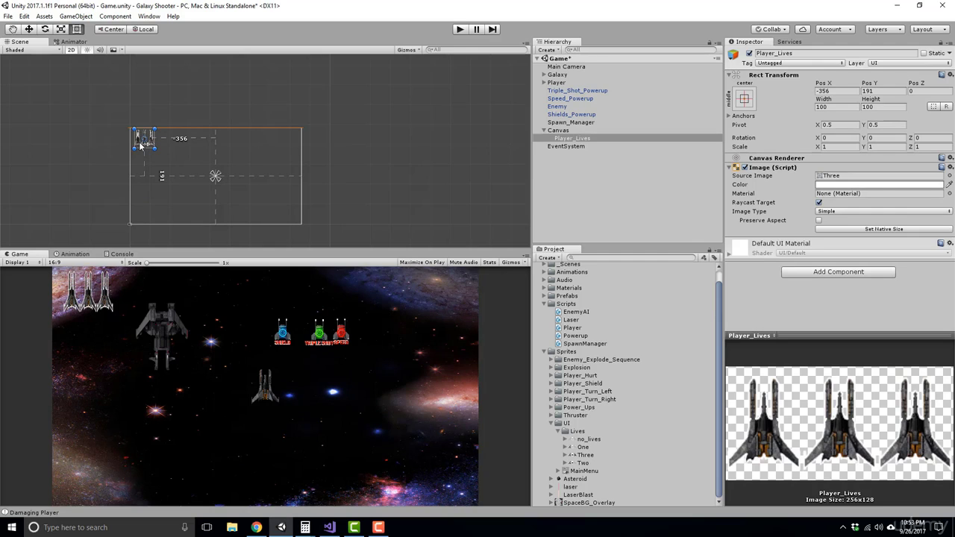
{"action": "left_click_drag", "start_coordinate": [140, 146], "coordinate": [135, 145]}
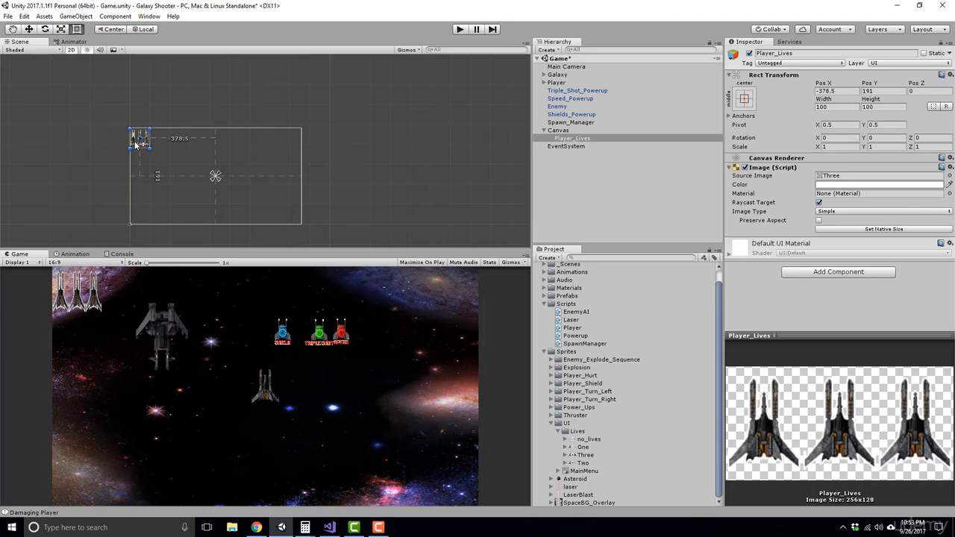
{"action": "mouse_move", "coordinate": [142, 143]}
{"action": "left_mouse_down"}
{"action": "mouse_move", "coordinate": [153, 139]}
{"action": "mouse_move", "coordinate": [143, 137]}
{"action": "left_mouse_up"}
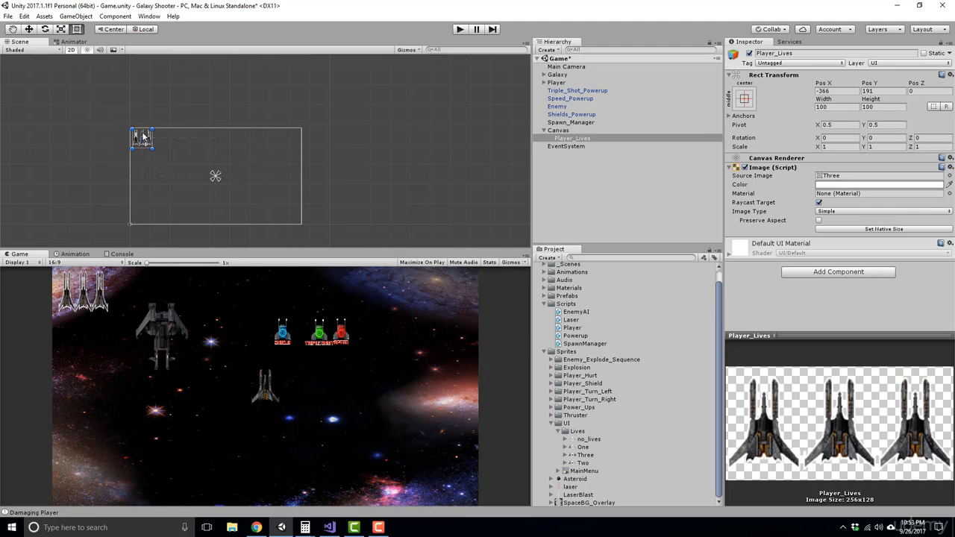
{"action": "left_click", "coordinate": [581, 138]}
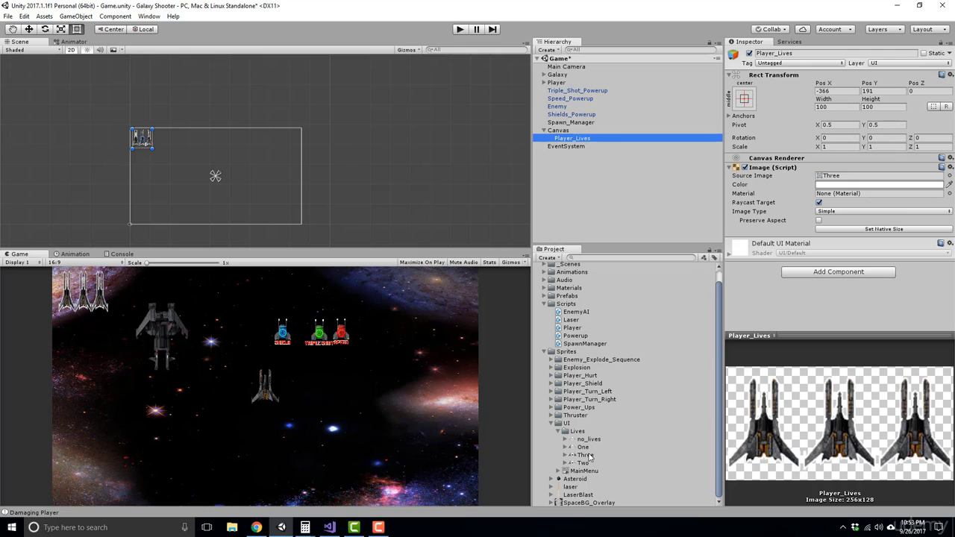
Try the Two and One sprites, then set Player_Lives' Source Image to no_lives
{"action": "left_click_drag", "start_coordinate": [580, 463], "coordinate": [838, 181]}
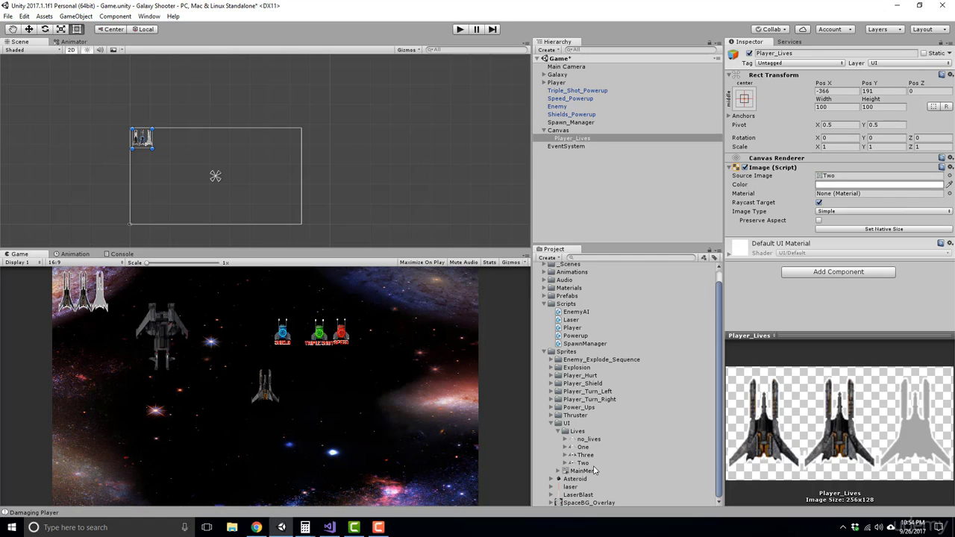
{"action": "left_click_drag", "start_coordinate": [586, 457], "coordinate": [840, 180]}
{"action": "left_click", "coordinate": [585, 439]}
{"action": "left_click_drag", "start_coordinate": [584, 444], "coordinate": [830, 178]}
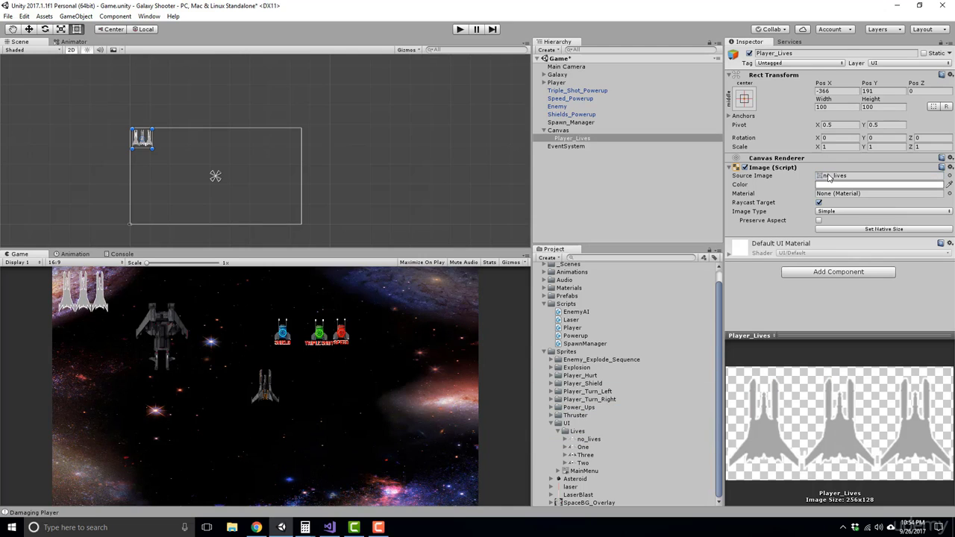